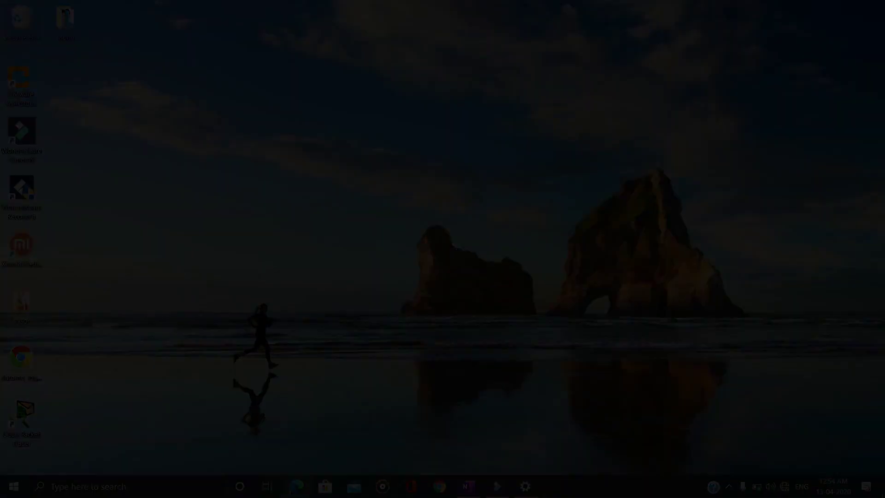
Open the first two apps pinned to the taskbar, Microsoft Edge and Microsoft Store.
{"action": "left_click", "coordinate": [291, 493]}
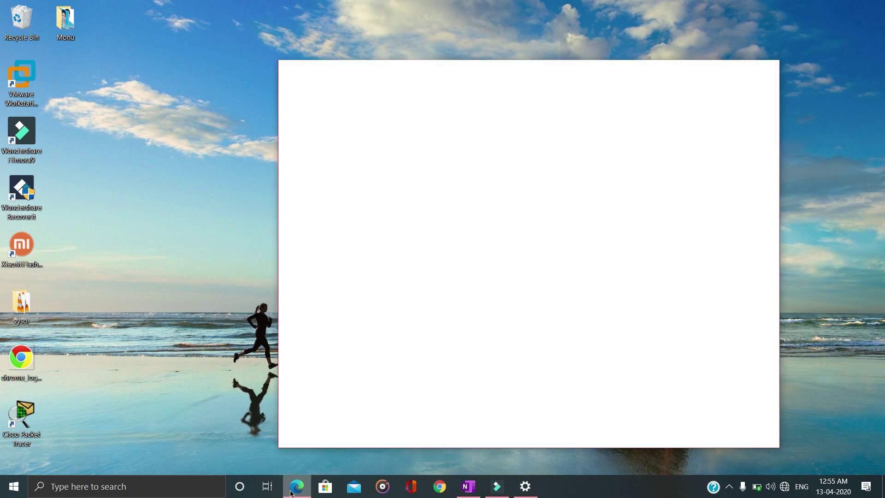
{"action": "key", "text": "super+2"}
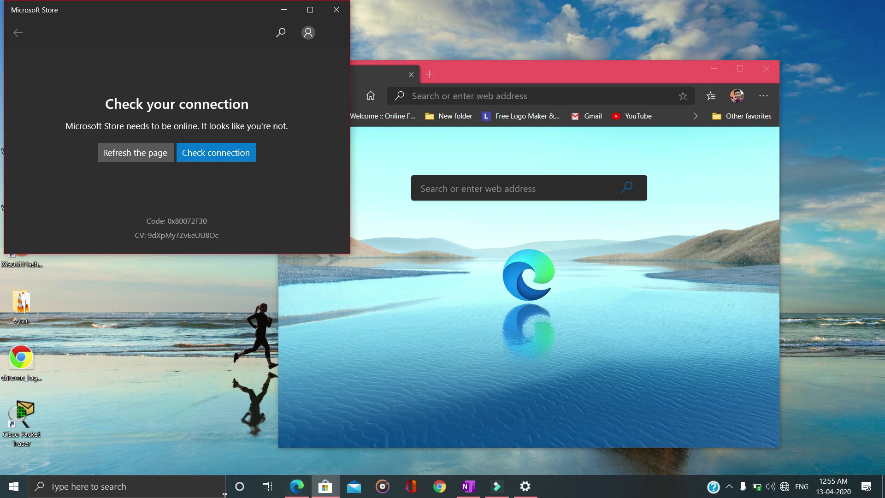
{"action": "left_click_drag", "start_coordinate": [351, 463], "coordinate": [510, 496]}
{"action": "mouse_move", "coordinate": [509, 496]}
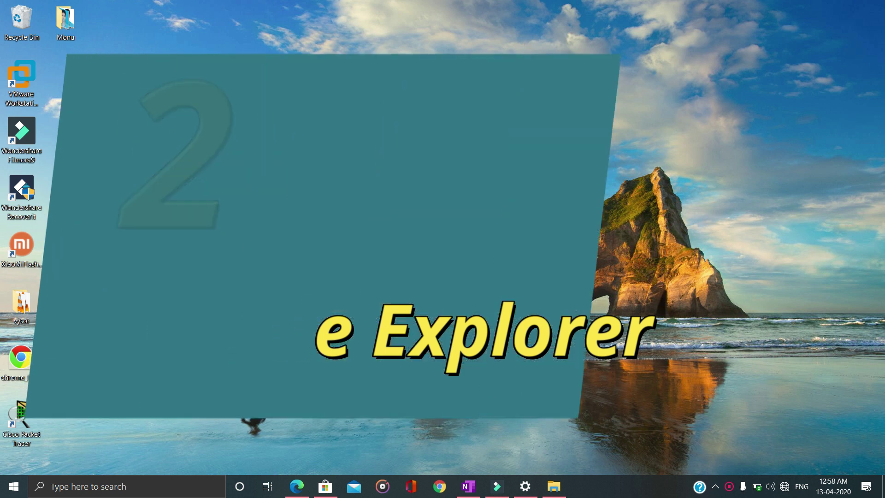
Open File Explorer and browse This PC.
{"action": "key", "text": "super+e"}
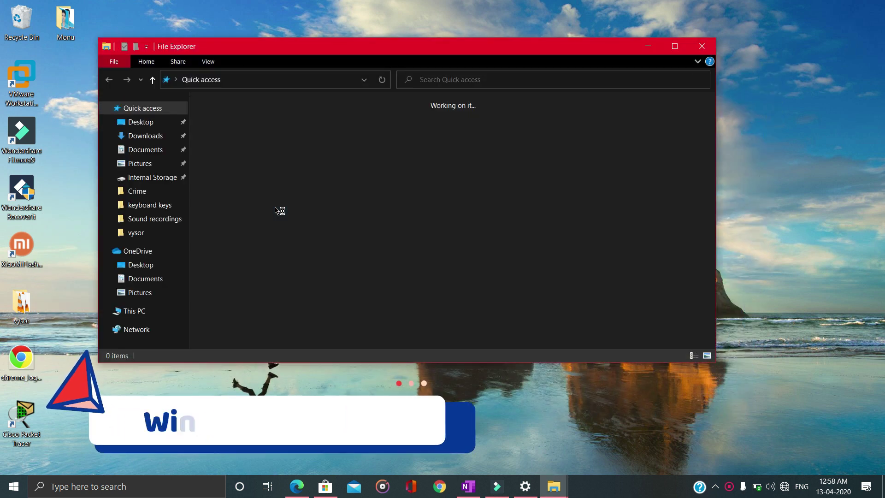
{"action": "left_click", "coordinate": [142, 313]}
{"action": "left_click_drag", "start_coordinate": [247, 296], "coordinate": [366, 237]}
{"action": "double_click", "coordinate": [418, 236]}
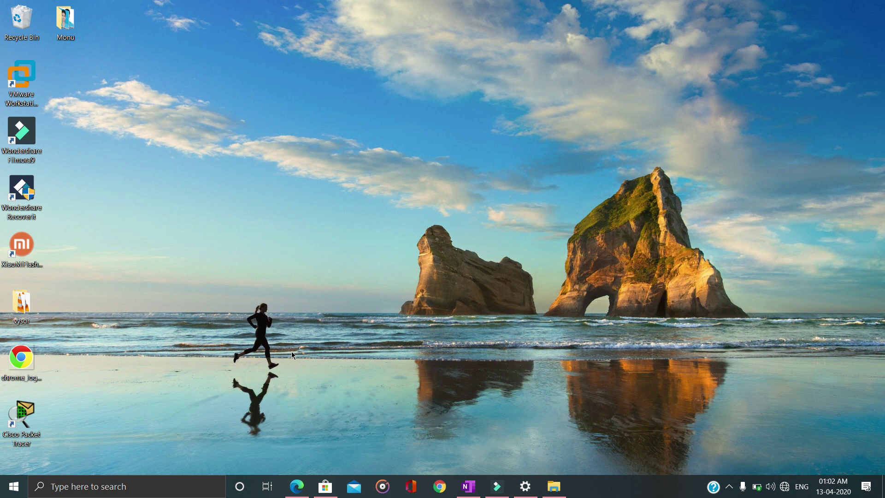
Bring up the Cortana assistant and close it again.
{"action": "key", "text": "super+c"}
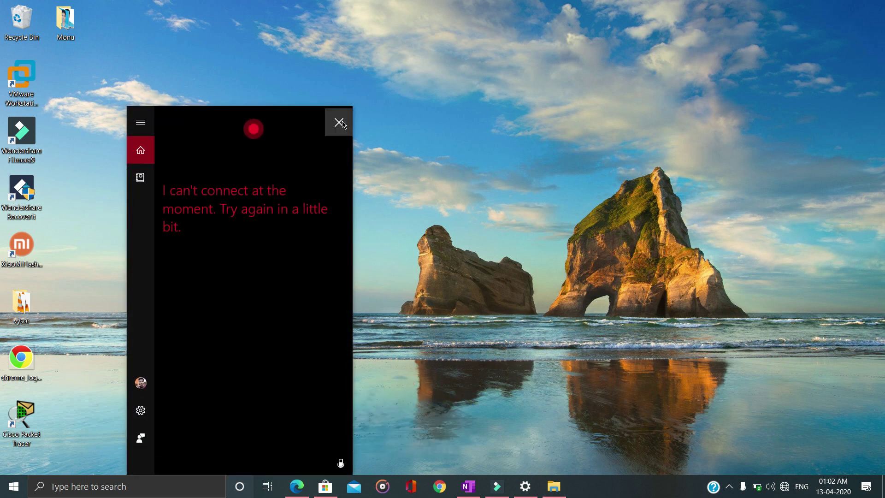
{"action": "left_click", "coordinate": [340, 122]}
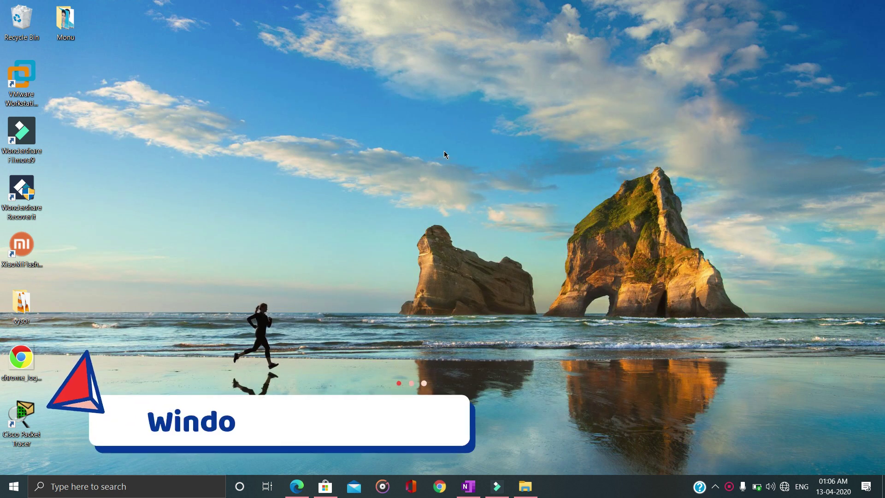
Open Windows Settings, view the Update & Security page, and close Settings.
{"action": "key", "text": "super+i"}
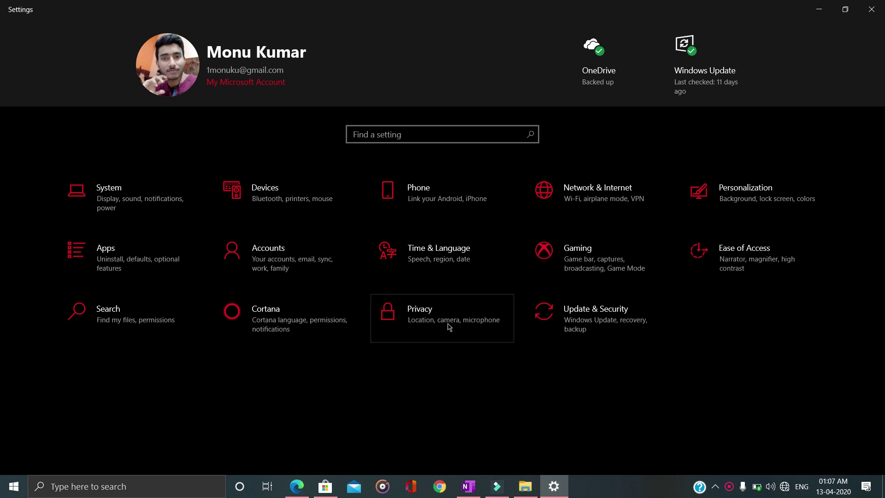
{"action": "left_click", "coordinate": [604, 336]}
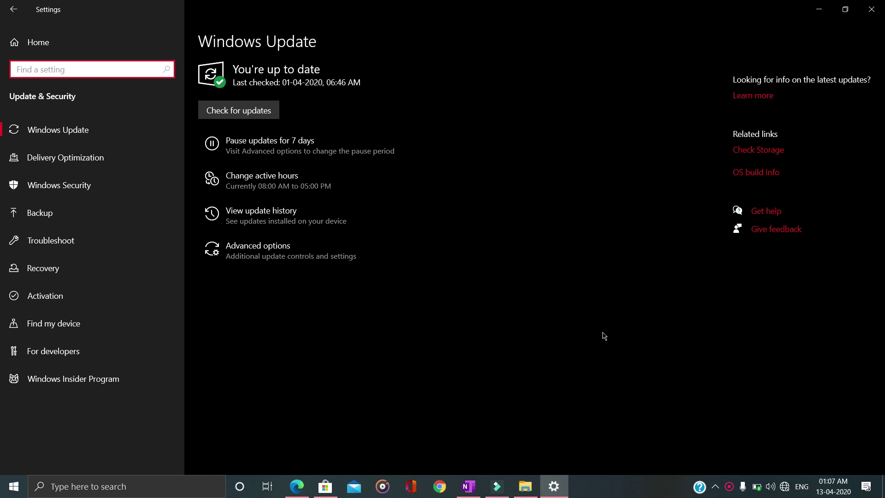
{"action": "left_click", "coordinate": [877, 10]}
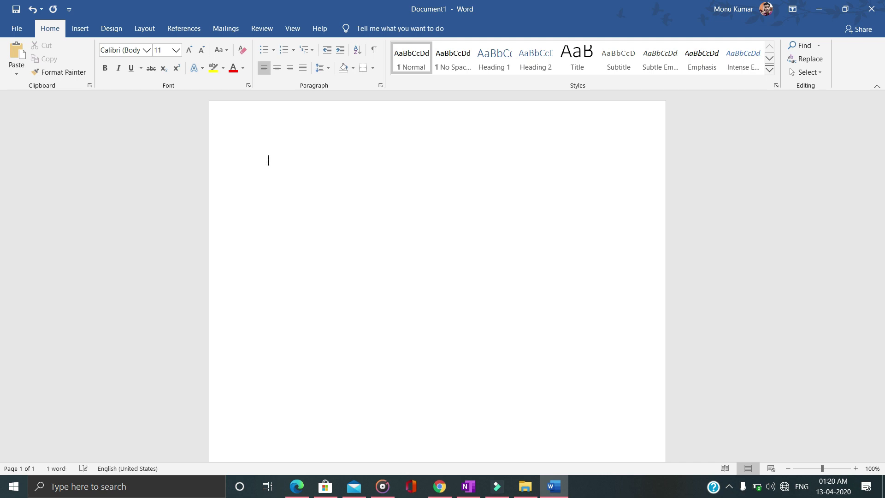
Write "good morning" in the blank Word document.
{"action": "type", "text": "good mo"}
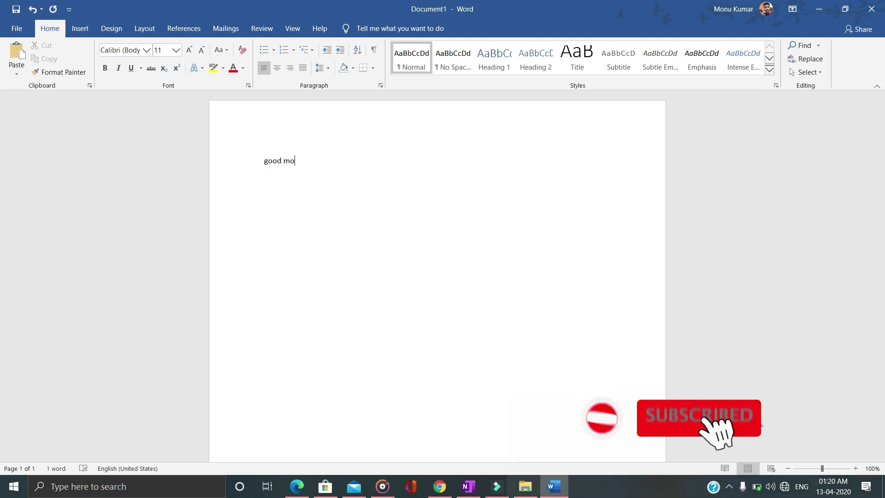
{"action": "type", "text": "rning"}
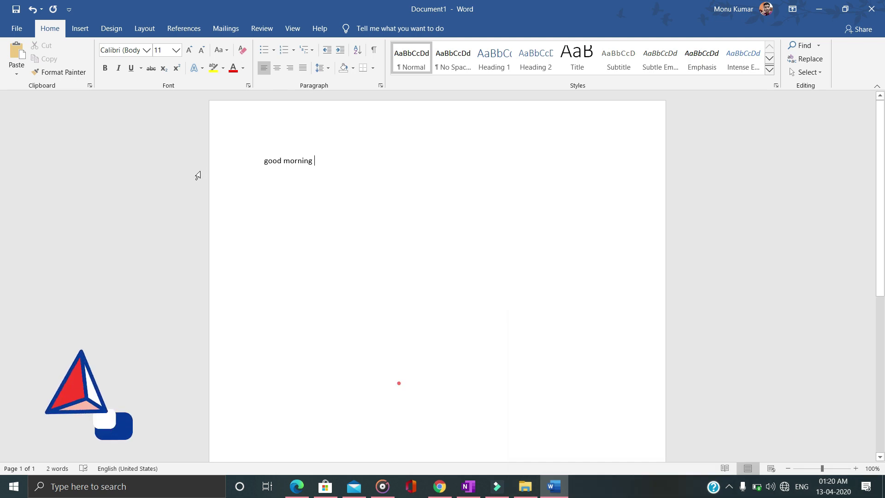
Use the Windows emoji picker to insert smiling, sunglasses, kissing and mouthless face emojis after "good morning".
{"action": "key", "text": "super+period"}
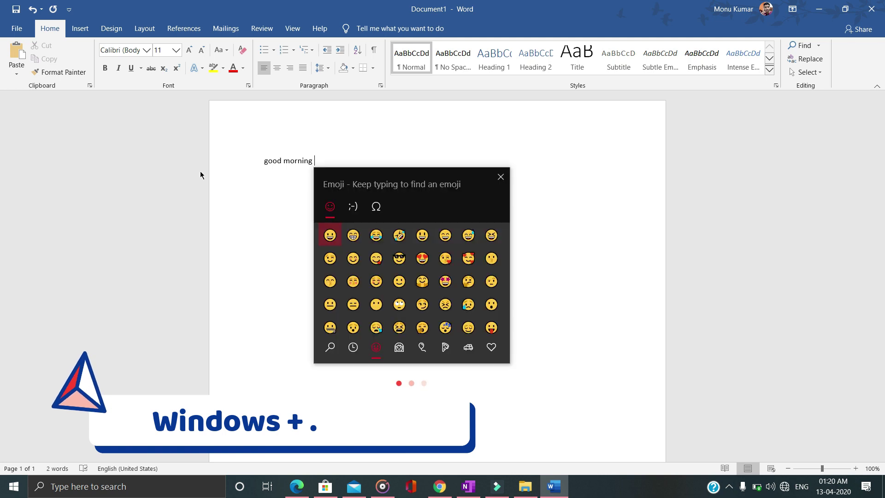
{"action": "left_click_drag", "start_coordinate": [365, 187], "coordinate": [712, 268]}
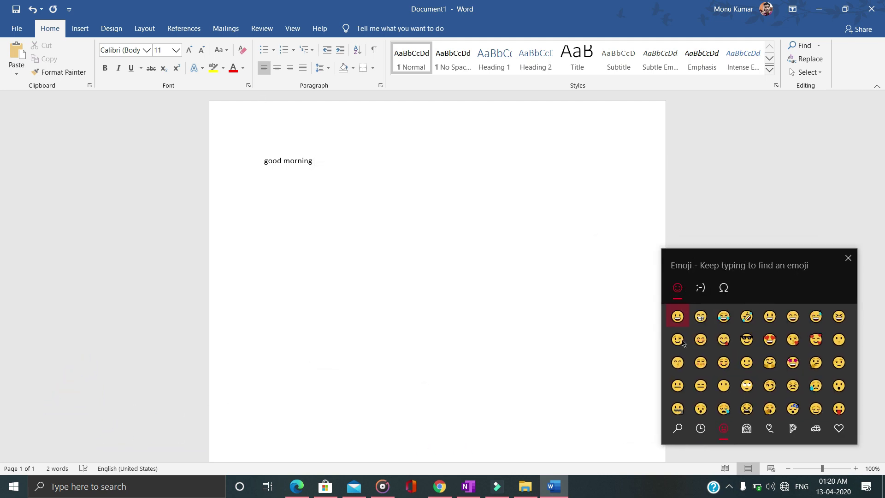
{"action": "scroll", "coordinate": [718, 357], "scroll_direction": "down", "scroll_amount": 3}
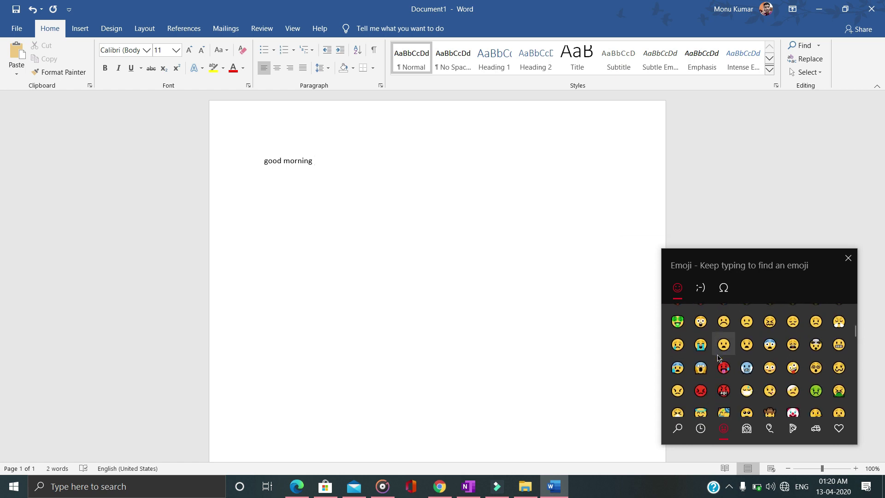
{"action": "scroll", "coordinate": [718, 357], "scroll_direction": "up", "scroll_amount": 3}
{"action": "left_click", "coordinate": [700, 339]}
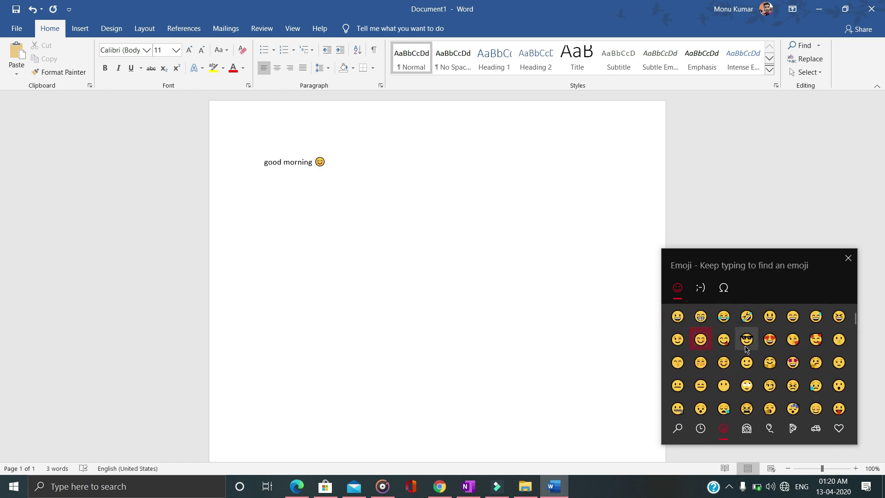
{"action": "left_click", "coordinate": [699, 364]}
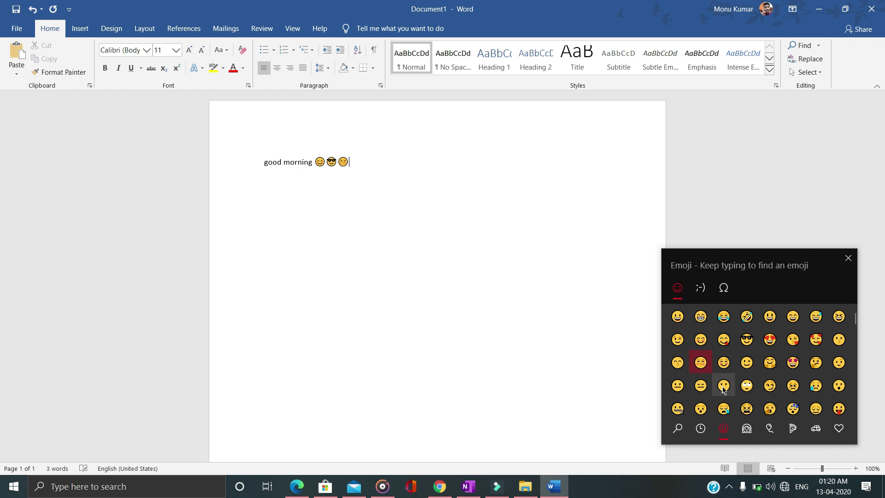
{"action": "left_click", "coordinate": [723, 387]}
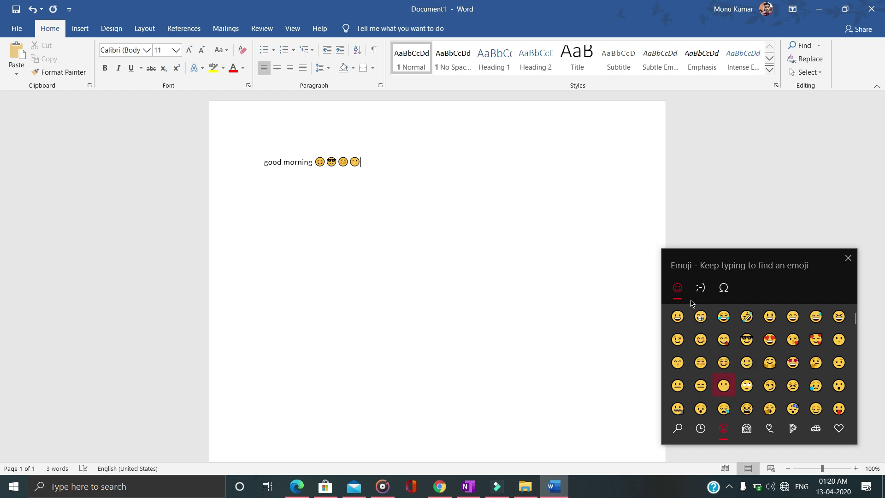
Browse the Devanagari characters among the emoji picker's symbols and pick फ.
{"action": "left_click", "coordinate": [724, 290]}
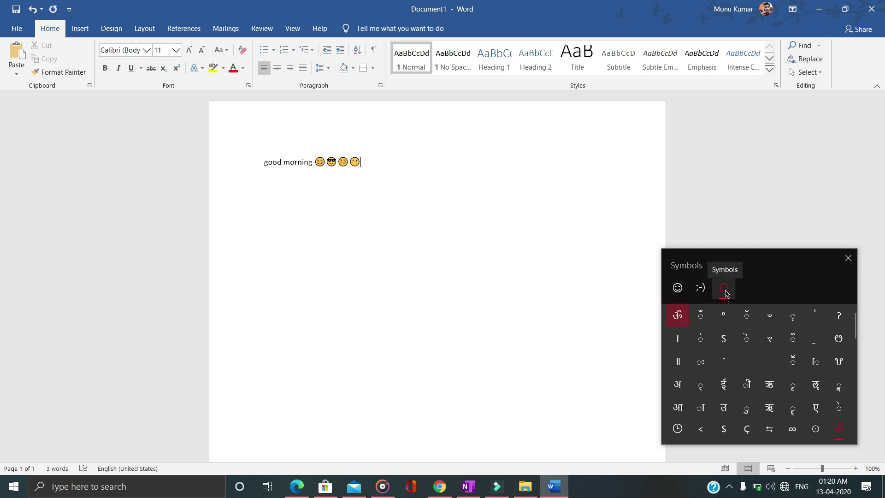
{"action": "scroll", "coordinate": [723, 383], "scroll_direction": "down", "scroll_amount": 5}
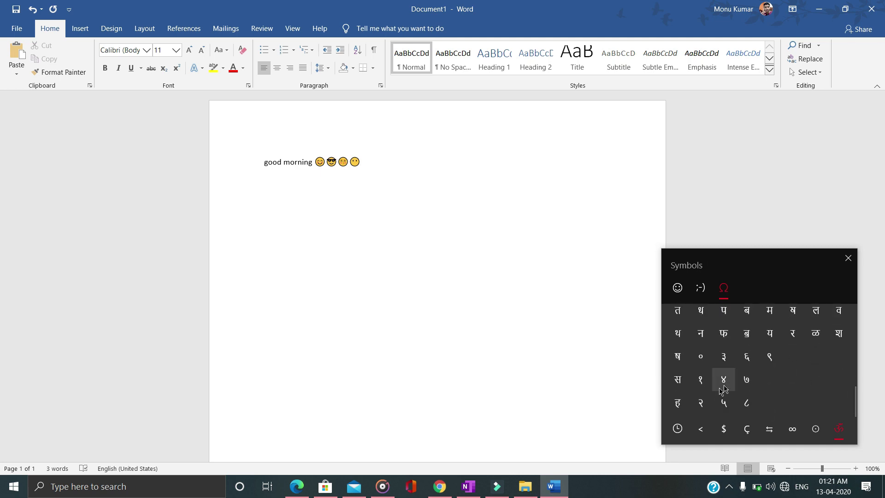
{"action": "left_click", "coordinate": [723, 333]}
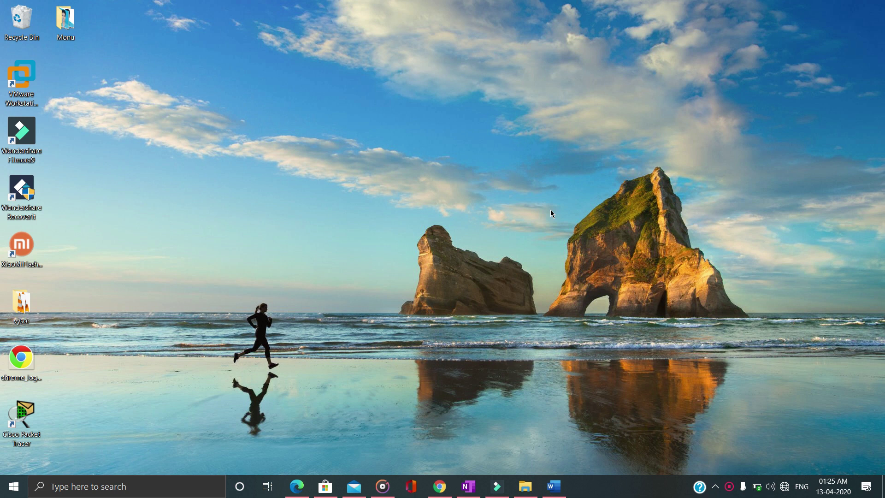
Open the Windows action center.
{"action": "key", "text": "super+a"}
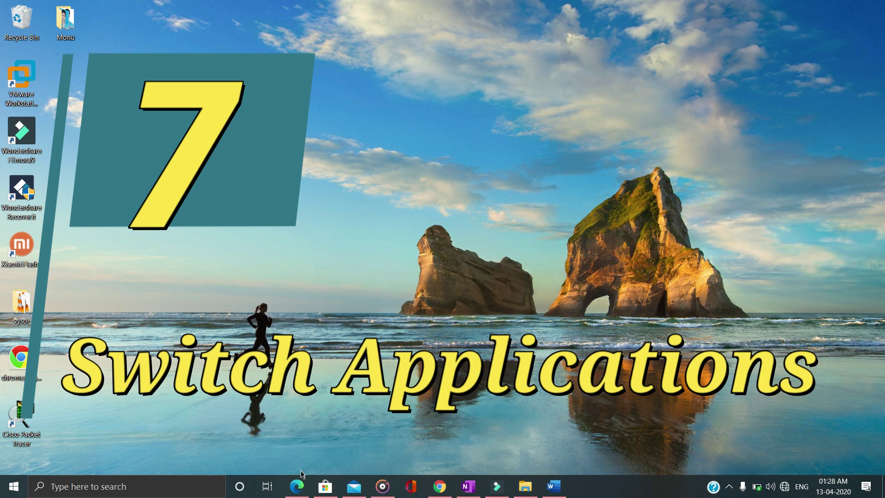
Bring up the Microsoft Edge, Microsoft Store, Mail, Groove Music and Chrome windows one after another.
{"action": "left_click", "coordinate": [299, 483]}
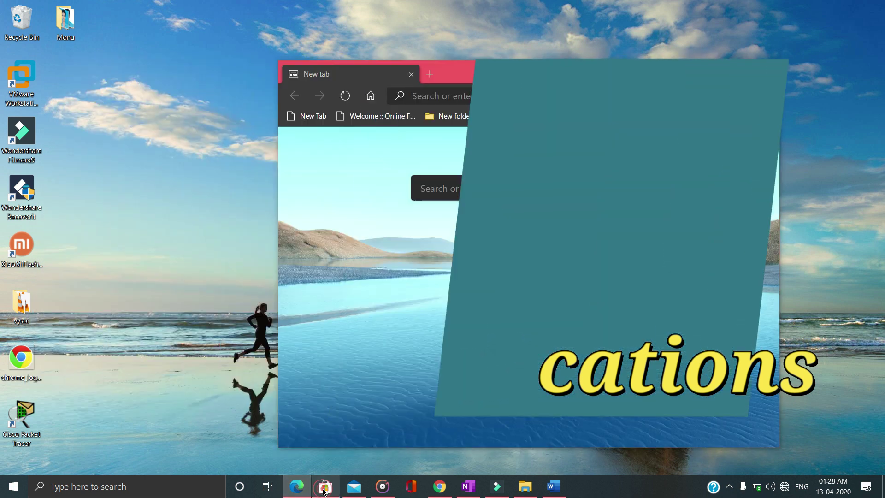
{"action": "left_click", "coordinate": [324, 489]}
{"action": "left_click", "coordinate": [355, 492]}
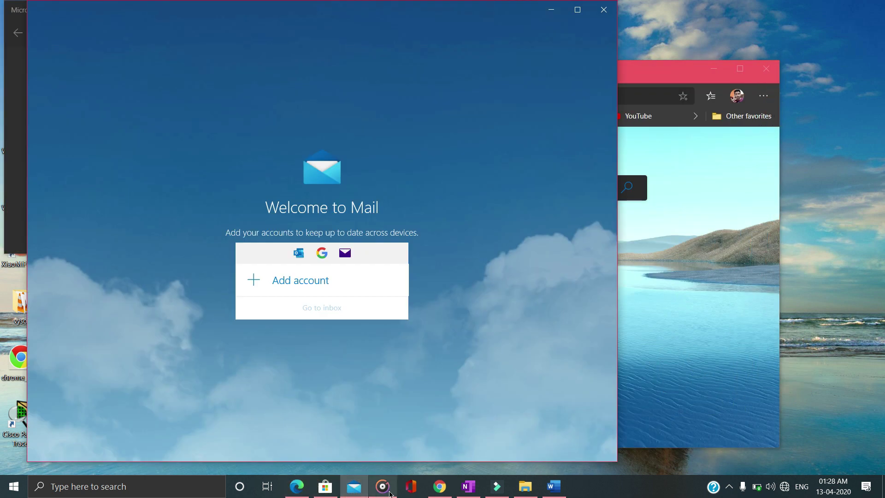
{"action": "left_click", "coordinate": [387, 490]}
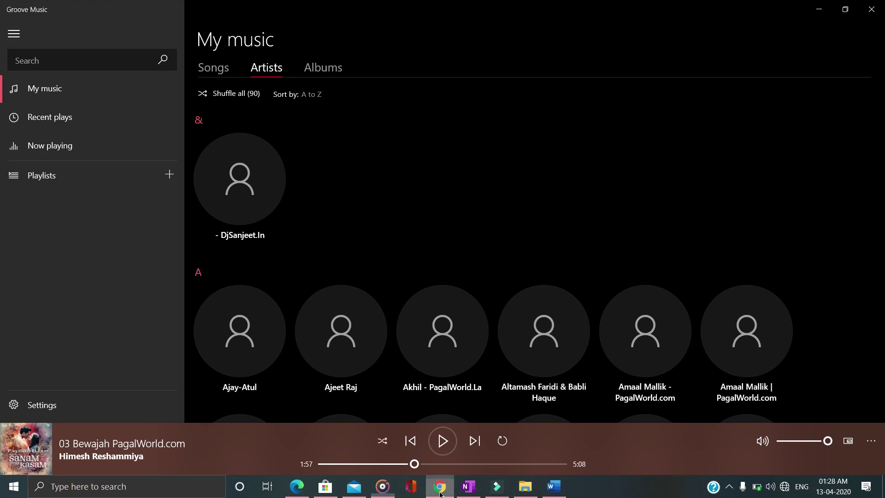
{"action": "left_click", "coordinate": [440, 490]}
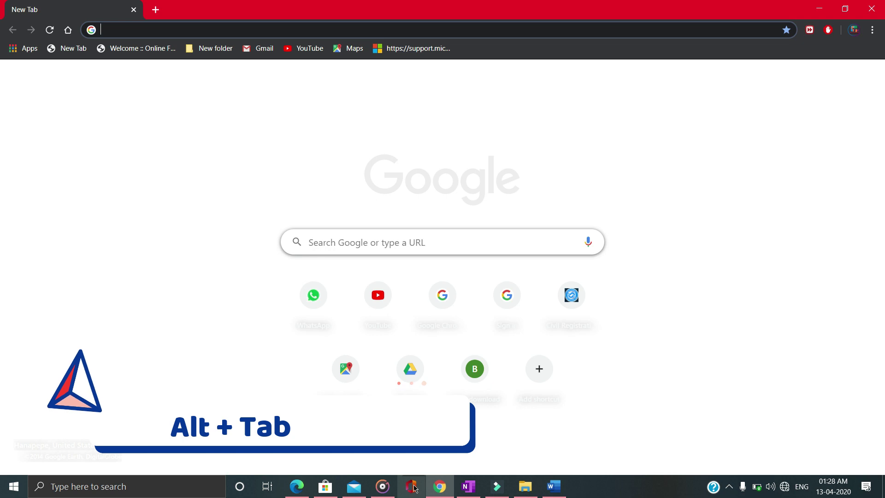
Cycle through all open windows in the Windows task switcher.
{"action": "key", "text": "alt+Tab"}
{"action": "key", "text": "alt+Tab"}
{"action": "key", "text": "alt+Tab"}
{"action": "key", "text": "alt+Tab"}
{"action": "key", "text": "alt+Tab"}
{"action": "key", "text": "alt+Tab"}
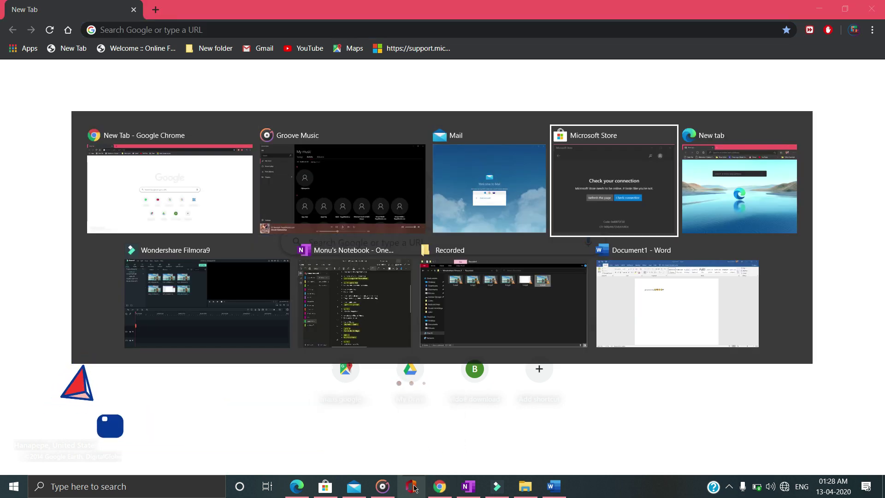
{"action": "key", "text": "alt+Tab"}
{"action": "key", "text": "alt+Tab"}
{"action": "key", "text": "alt+Tab"}
{"action": "key", "text": "alt+Tab"}
{"action": "key", "text": "alt+Tab"}
{"action": "key", "text": "alt+Tab"}
{"action": "key", "text": "alt+Tab"}
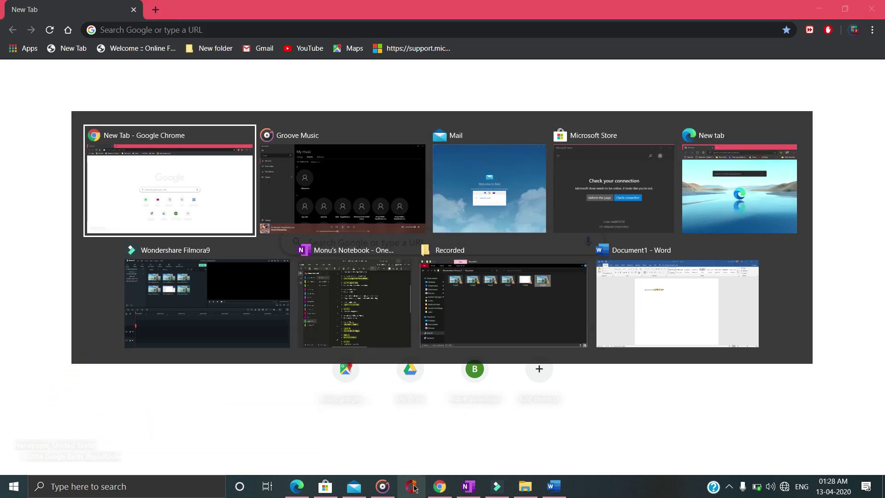
{"action": "key", "text": "alt+Tab"}
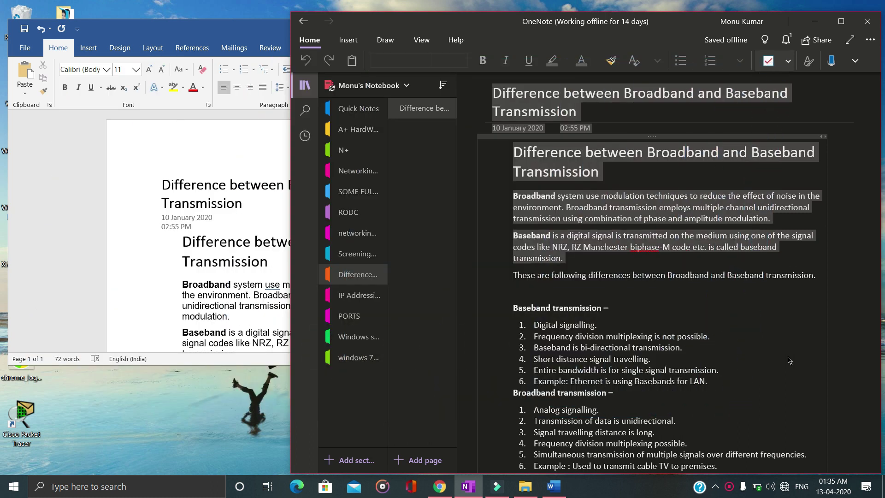
Switch back and forth between the overlapping OneNote and Word windows, ending with OneNote in front.
{"action": "left_click", "coordinate": [637, 252]}
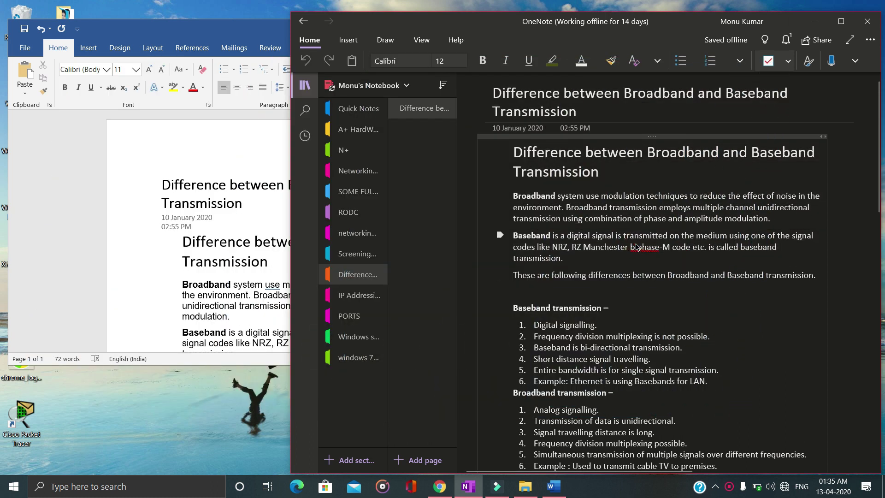
{"action": "left_click", "coordinate": [258, 261]}
{"action": "left_click", "coordinate": [820, 224]}
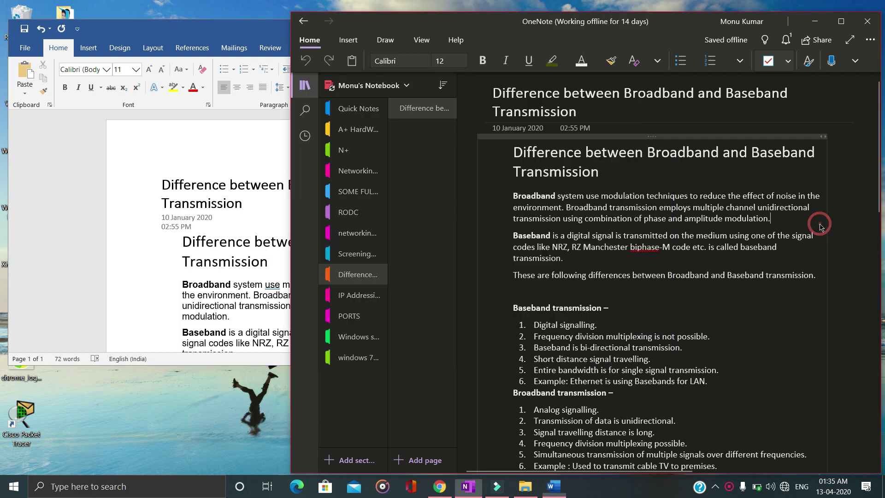
{"action": "left_click", "coordinate": [255, 274]}
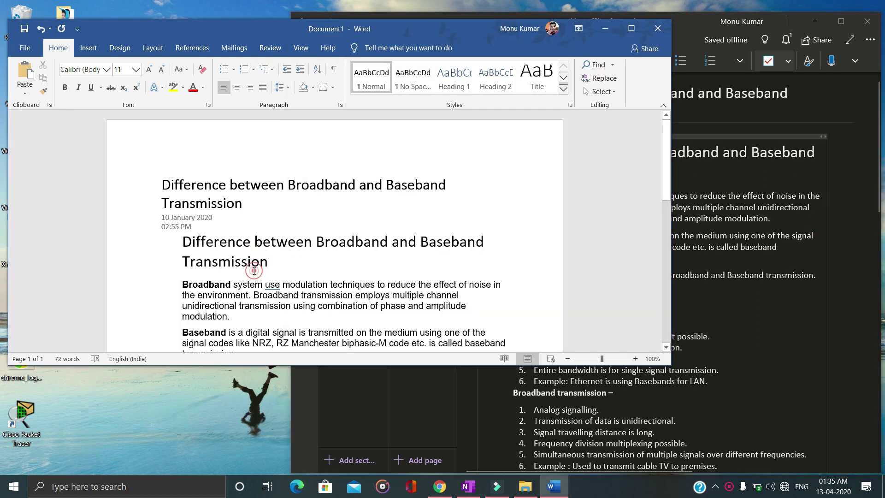
{"action": "left_click", "coordinate": [719, 162]}
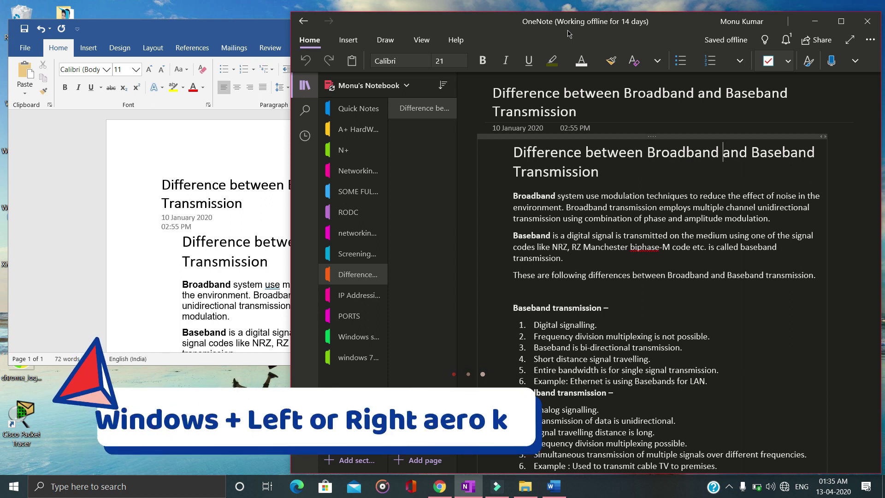
Snap the OneNote window to the right half of the screen.
{"action": "key", "text": "super+s"}
{"action": "left_click", "coordinate": [587, 32]}
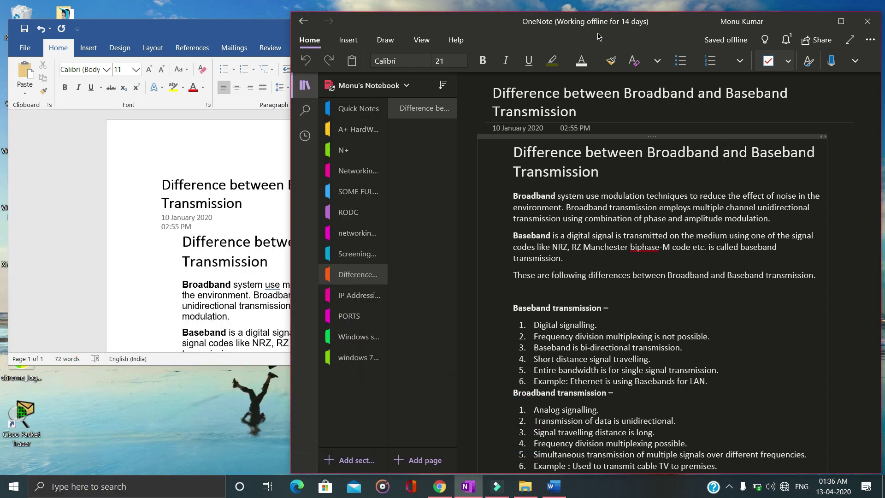
{"action": "key", "text": "super+Right"}
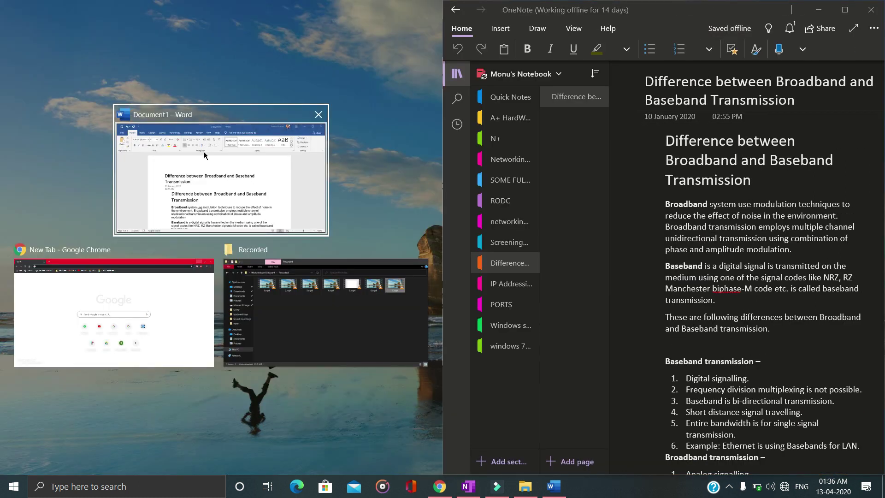
Fill the left half of the screen with the Document1 Word window beside OneNote.
{"action": "left_click", "coordinate": [204, 151]}
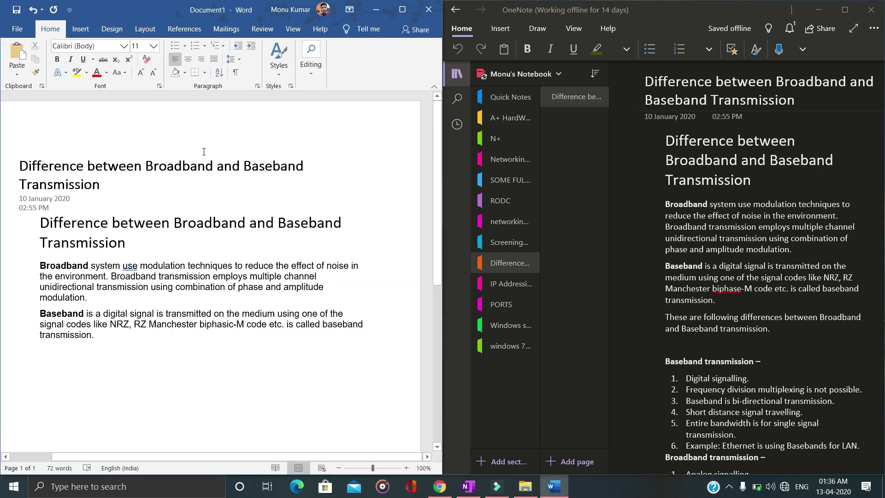
{"action": "left_click", "coordinate": [106, 343]}
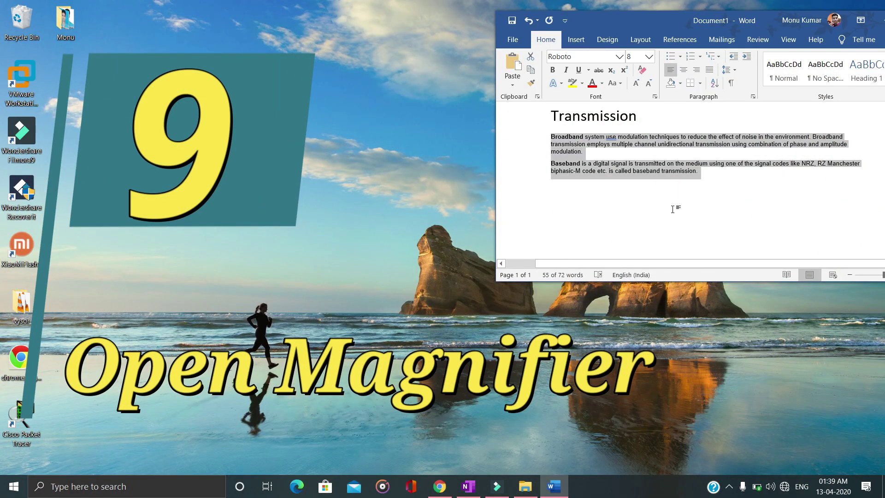
Turn on Magnifier over the Word document, zoom in to 300% and zoom back out to 100%.
{"action": "left_click", "coordinate": [672, 209]}
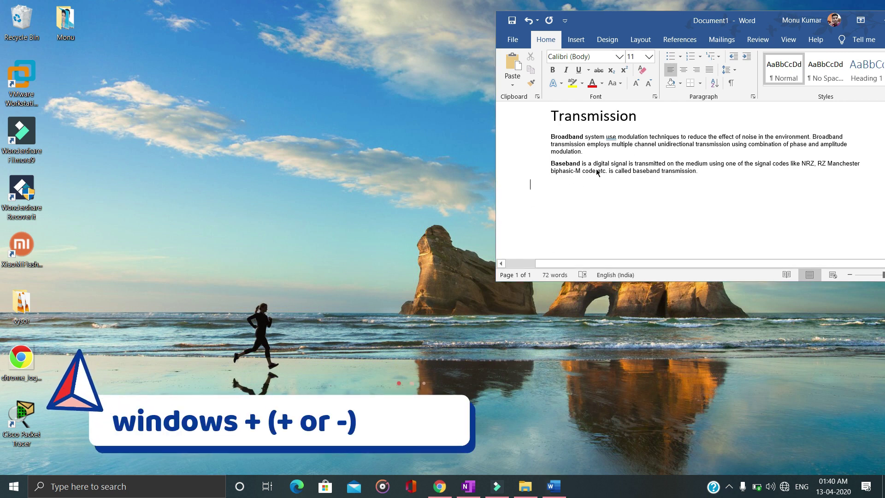
{"action": "key", "text": "super"}
{"action": "key", "text": "super+plus"}
{"action": "key", "text": "super+minus"}
{"action": "key", "text": "super+plus"}
{"action": "key", "text": "super+plus"}
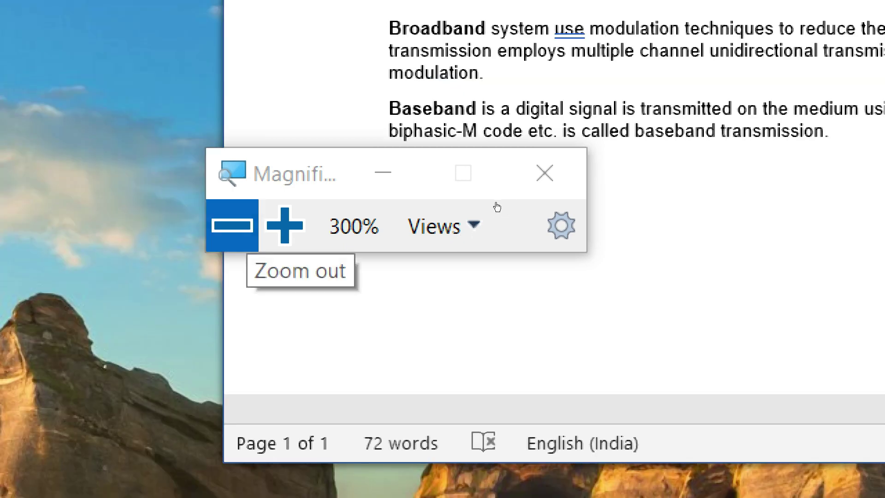
{"action": "left_click", "coordinate": [232, 226]}
{"action": "left_click", "coordinate": [229, 226]}
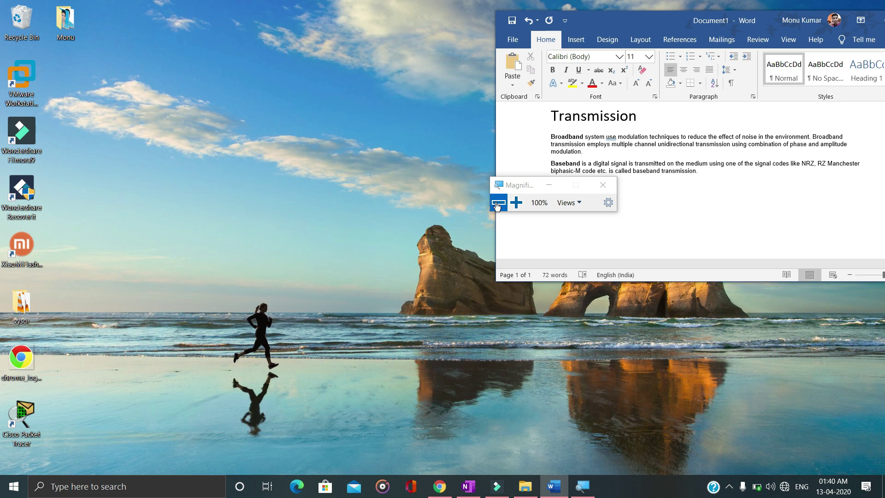
Magnify the screen to 200% and zoom back out to 100% several times with Magnifier.
{"action": "key", "text": "super+plus"}
{"action": "key", "text": "super+minus"}
{"action": "key", "text": "super+plus"}
{"action": "key", "text": "super+minus"}
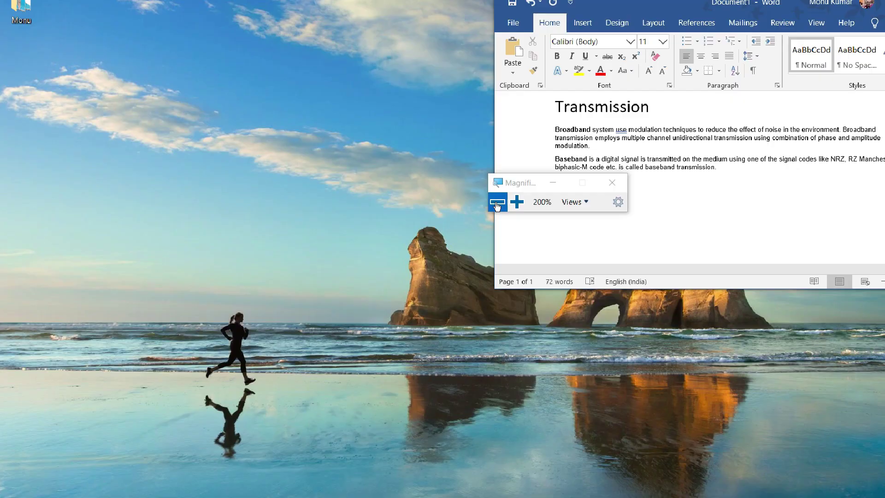
{"action": "key", "text": "super+minus"}
{"action": "key", "text": "super+plus"}
{"action": "key", "text": "super+minus"}
{"action": "key", "text": "super+plus"}
{"action": "key", "text": "super+minus"}
{"action": "key", "text": "super+plus"}
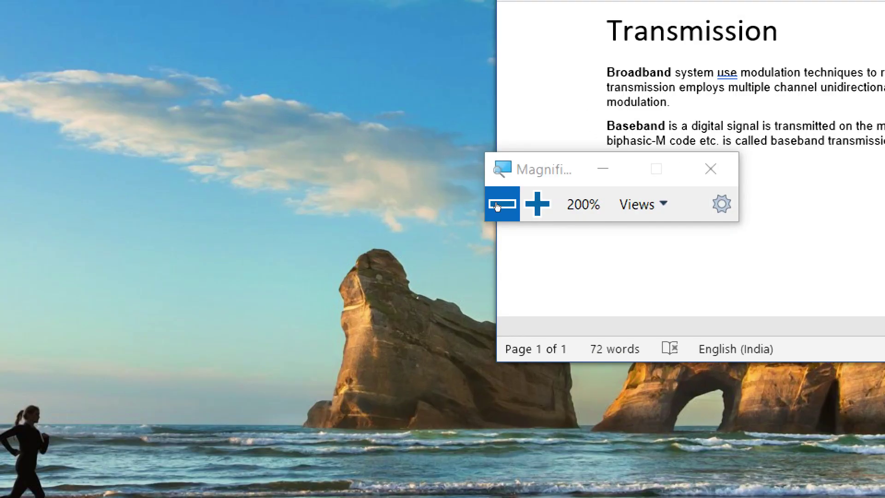
{"action": "key", "text": "super+minus"}
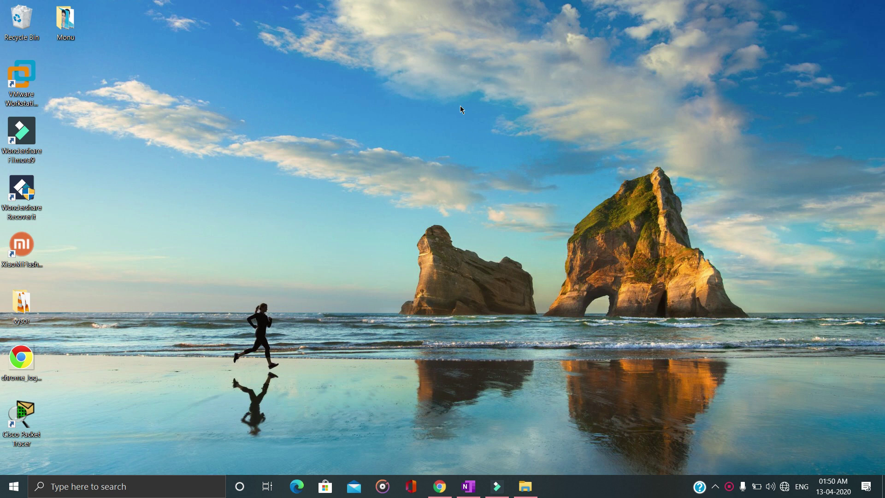
Refresh the desktop.
{"action": "right_click", "coordinate": [293, 128]}
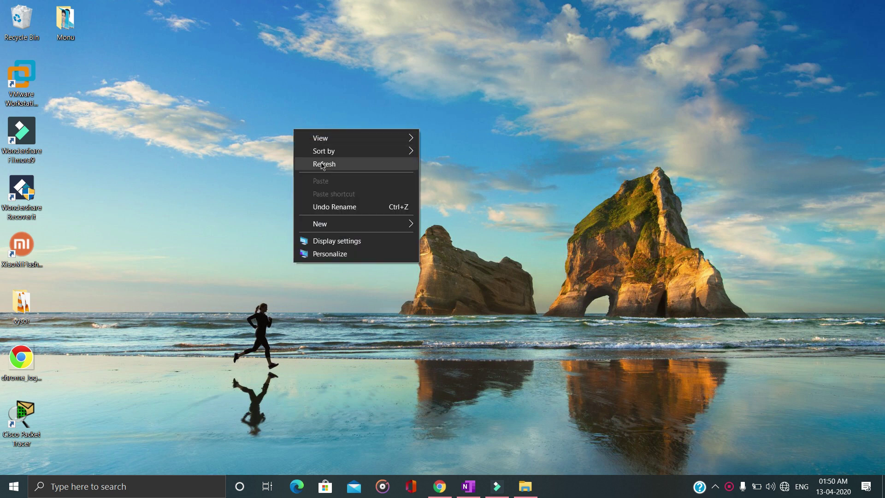
{"action": "left_click", "coordinate": [321, 164]}
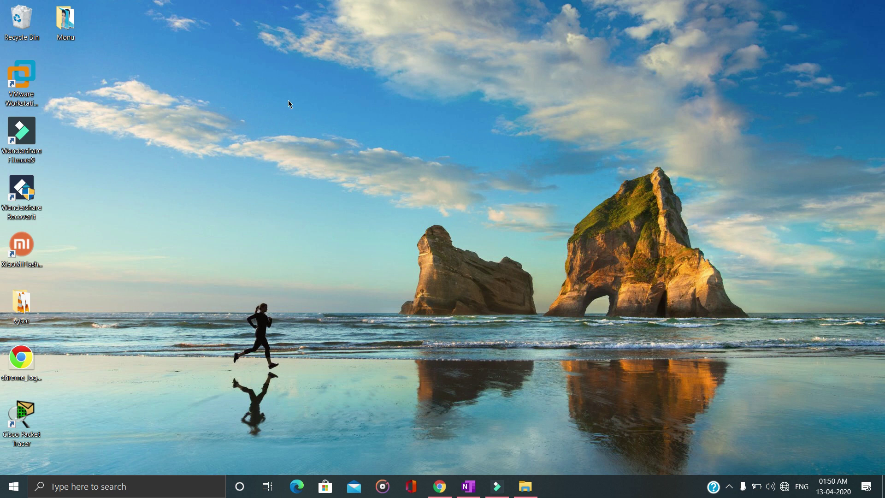
Open Task Manager, reposition its window and check the performance view before returning to the process list.
{"action": "key", "text": "ctrl+shift+Escape"}
{"action": "left_click_drag", "start_coordinate": [465, 76], "coordinate": [424, 33]}
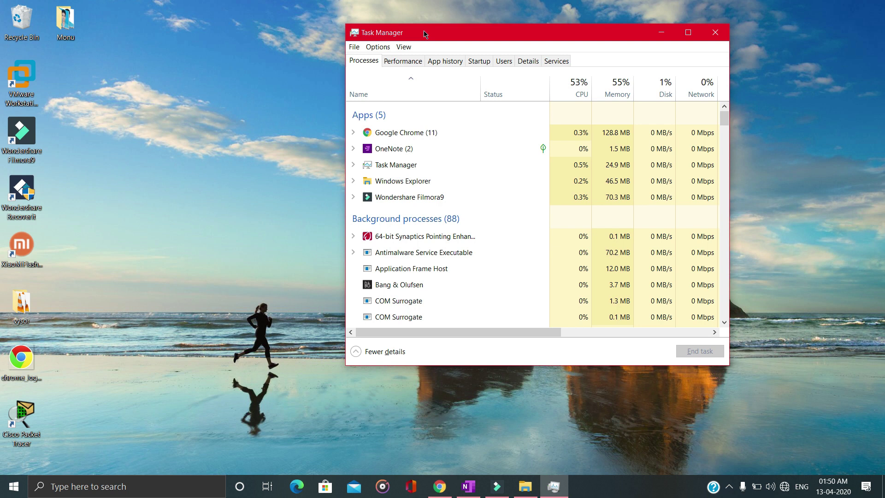
{"action": "left_click_drag", "start_coordinate": [430, 34], "coordinate": [463, 42]}
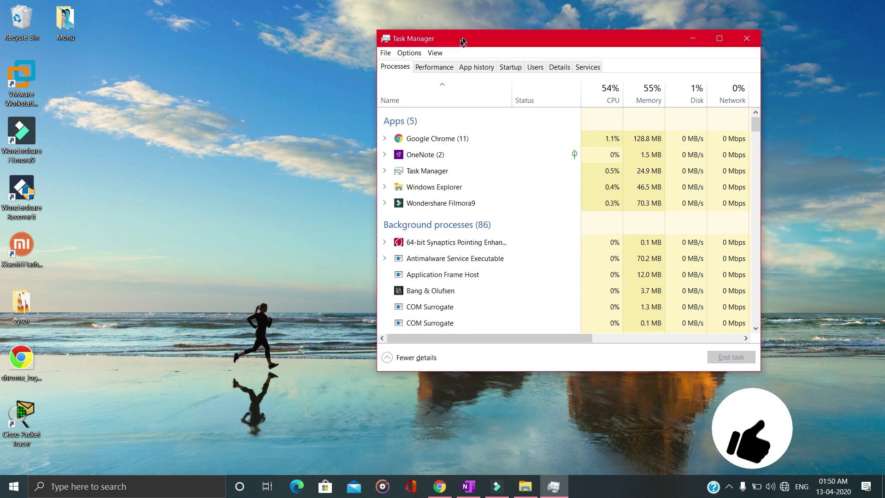
{"action": "left_click", "coordinate": [434, 67]}
{"action": "left_click", "coordinate": [396, 67]}
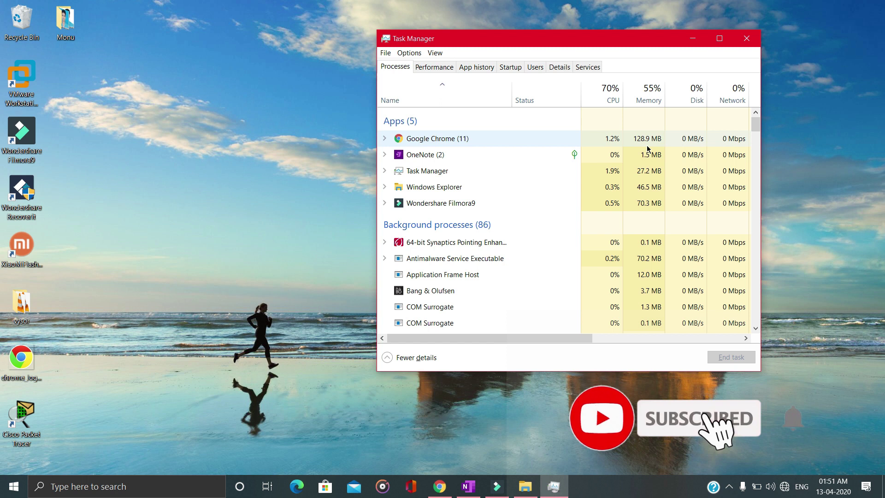
End the Google Chrome task and close Task Manager.
{"action": "right_click", "coordinate": [448, 144]}
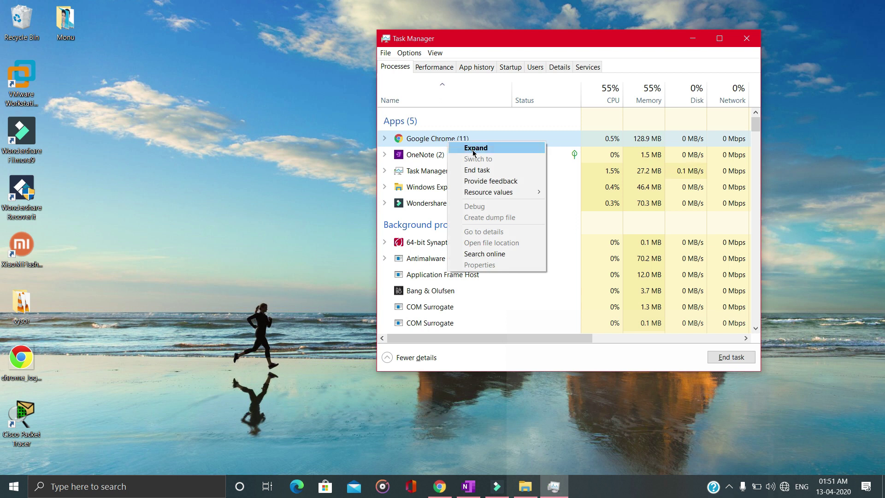
{"action": "left_click", "coordinate": [476, 170]}
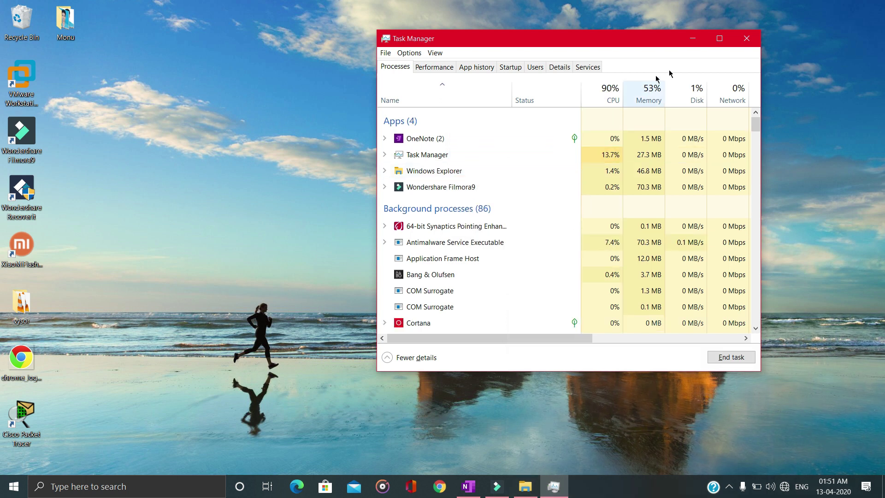
{"action": "left_click", "coordinate": [741, 43]}
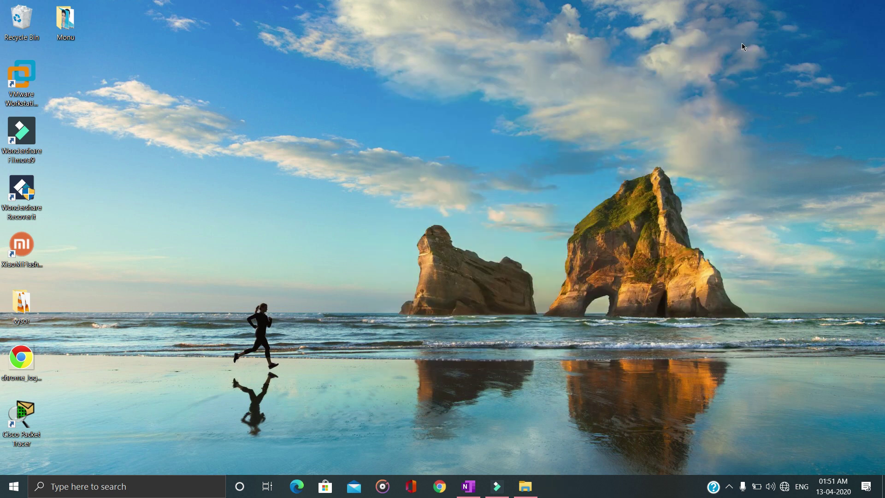
Capture a full-screen screenshot of the empty desktop.
{"action": "left_click", "coordinate": [741, 44]}
{"action": "key", "text": "super+Print"}
Launch Word with the Run command winword and create a blank document.
{"action": "key", "text": "super+r"}
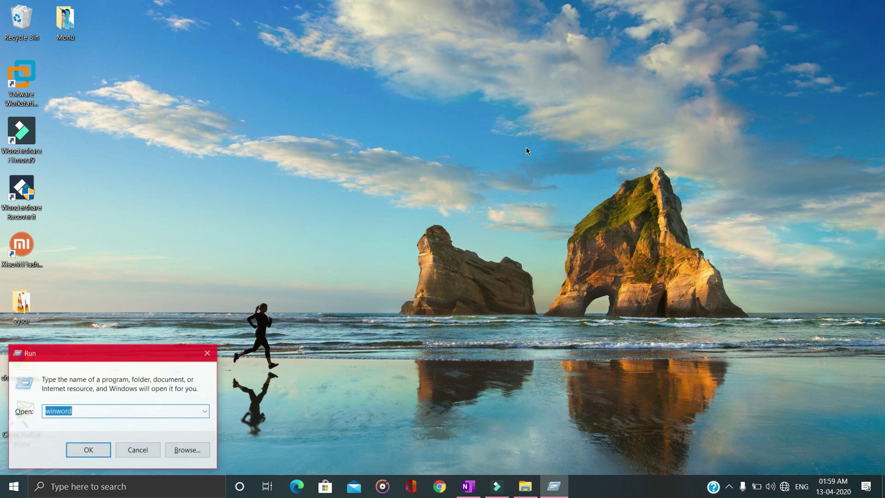
{"action": "key", "text": "Return"}
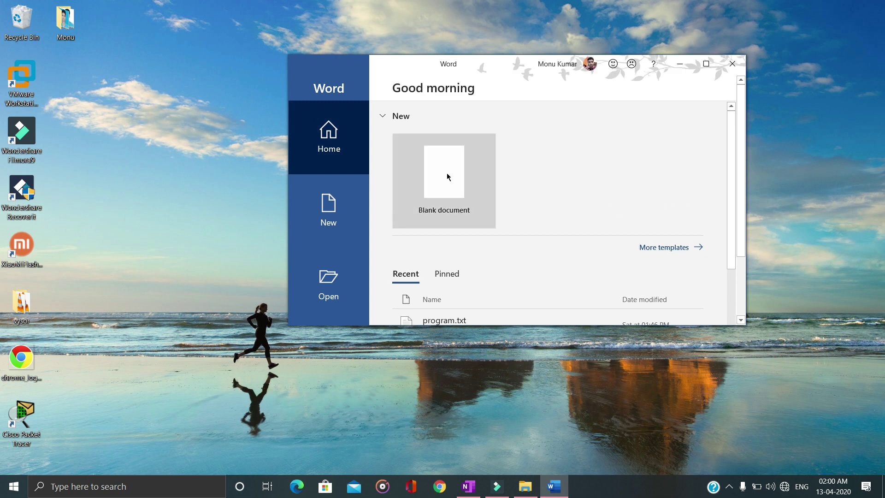
{"action": "left_click", "coordinate": [447, 176]}
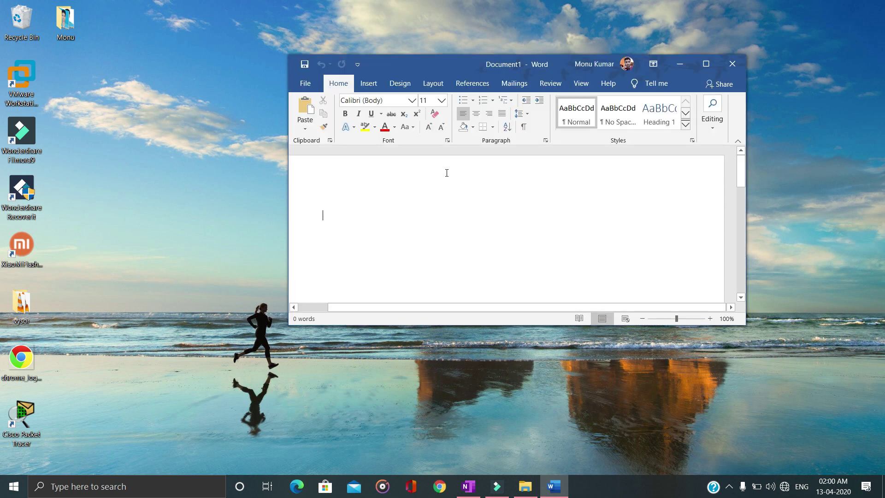
Paste the desktop screenshot into the blank document and maximize the Word window to review it.
{"action": "right_click", "coordinate": [389, 259]}
{"action": "left_click", "coordinate": [413, 310]}
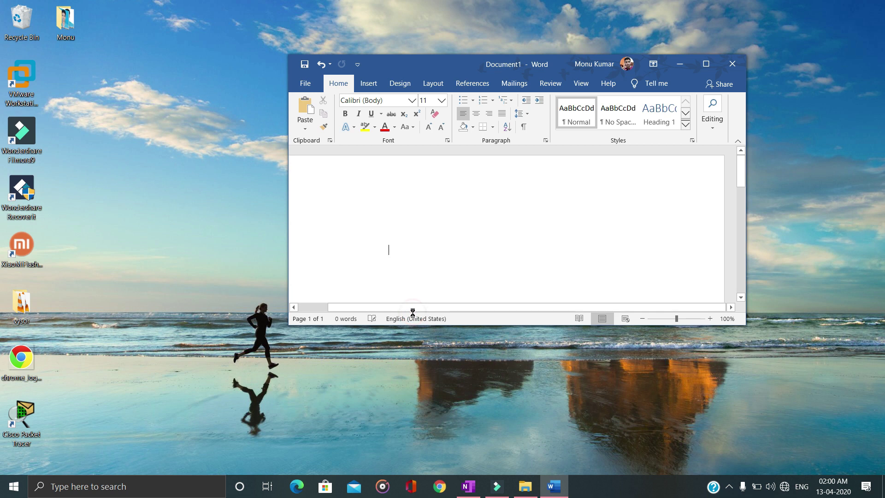
{"action": "left_click", "coordinate": [705, 64]}
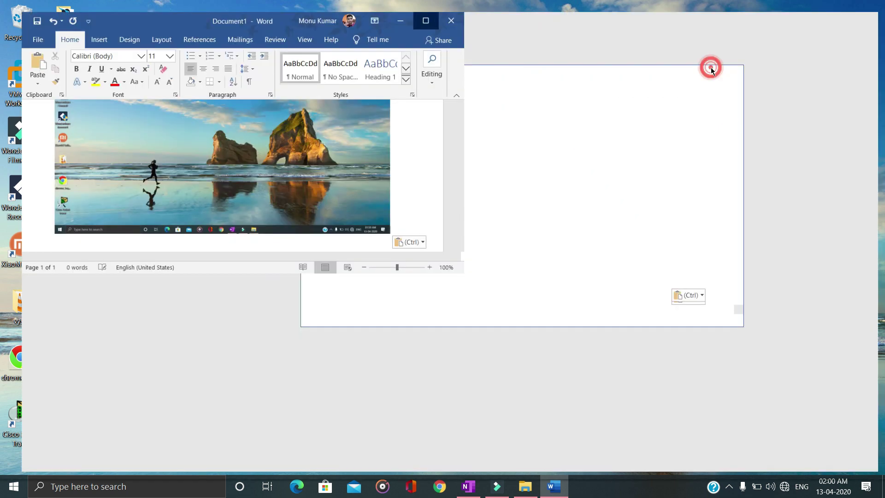
{"action": "scroll", "coordinate": [483, 211], "scroll_direction": "up", "scroll_amount": 4}
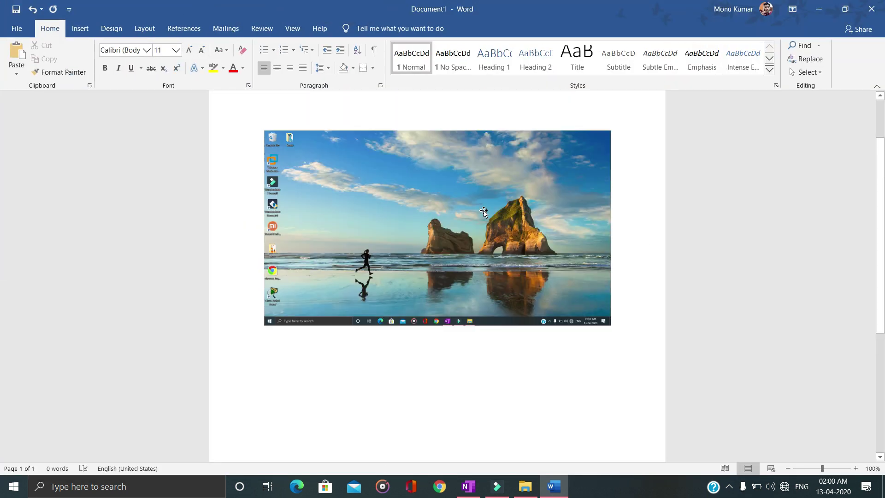
{"action": "scroll", "coordinate": [483, 211], "scroll_direction": "down", "scroll_amount": 2}
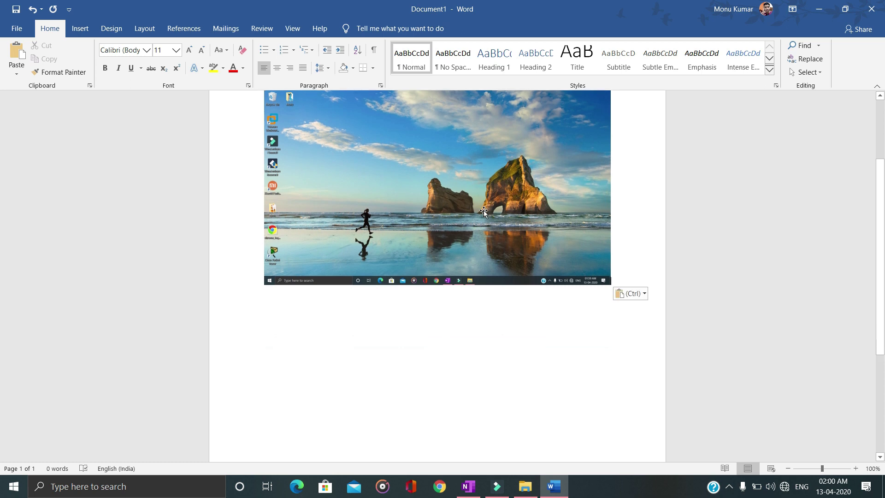
{"action": "scroll", "coordinate": [483, 210], "scroll_direction": "down", "scroll_amount": 3}
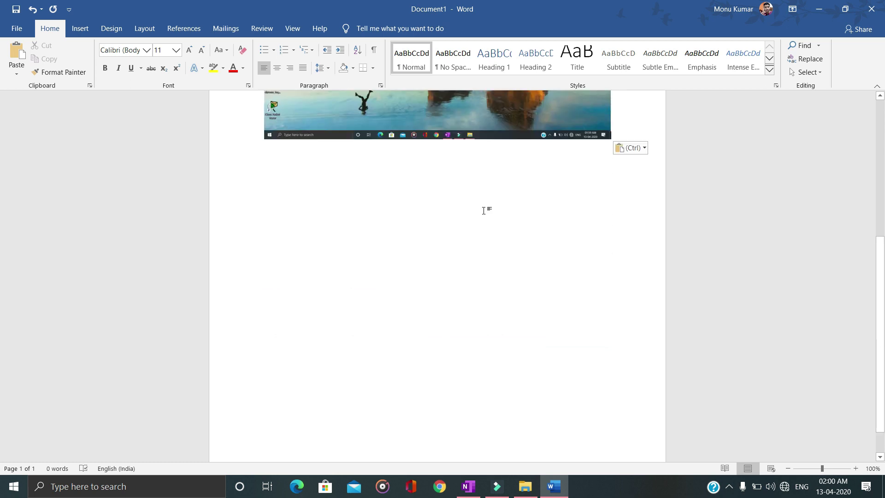
Capture a full-screen screenshot of the Word window and paste it into the document with the desktop picture.
{"action": "key", "text": "super+Print"}
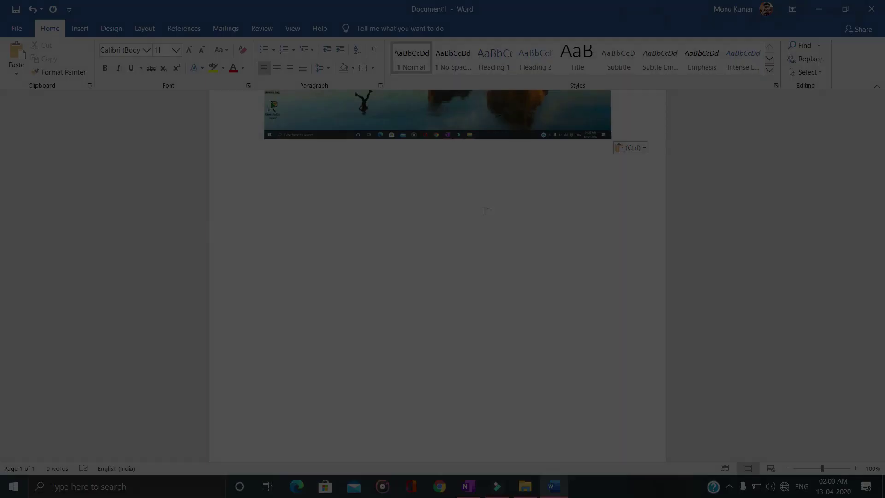
{"action": "key", "text": "ctrl+a"}
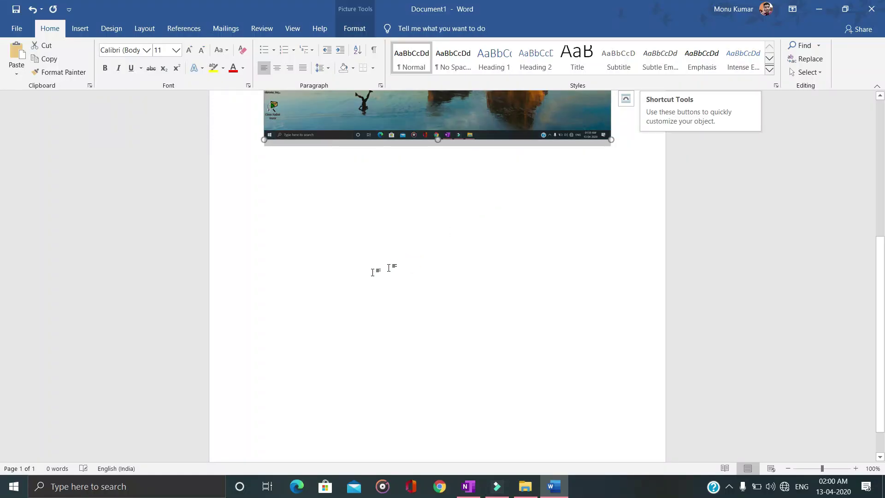
{"action": "left_click", "coordinate": [368, 273]}
{"action": "key", "text": "ctrl+v"}
{"action": "scroll", "coordinate": [367, 274], "scroll_direction": "up", "scroll_amount": 5}
{"action": "left_click", "coordinate": [390, 258]}
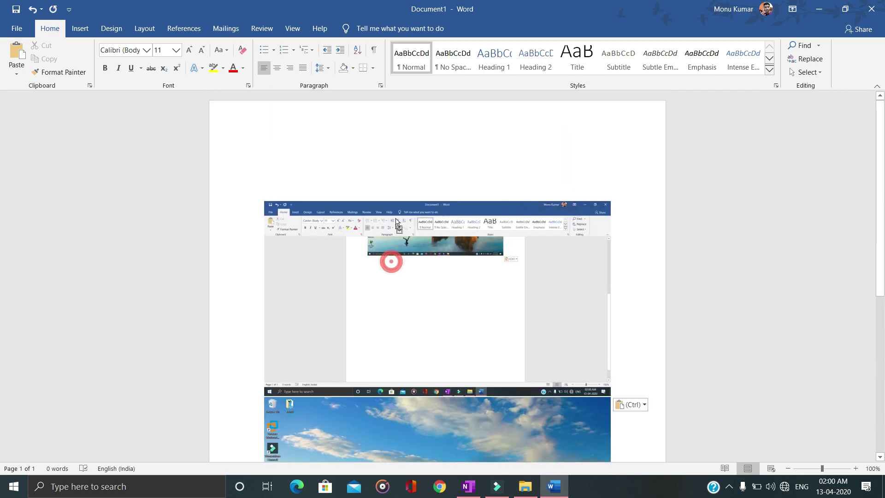
{"action": "left_click_drag", "start_coordinate": [391, 213], "coordinate": [375, 189]}
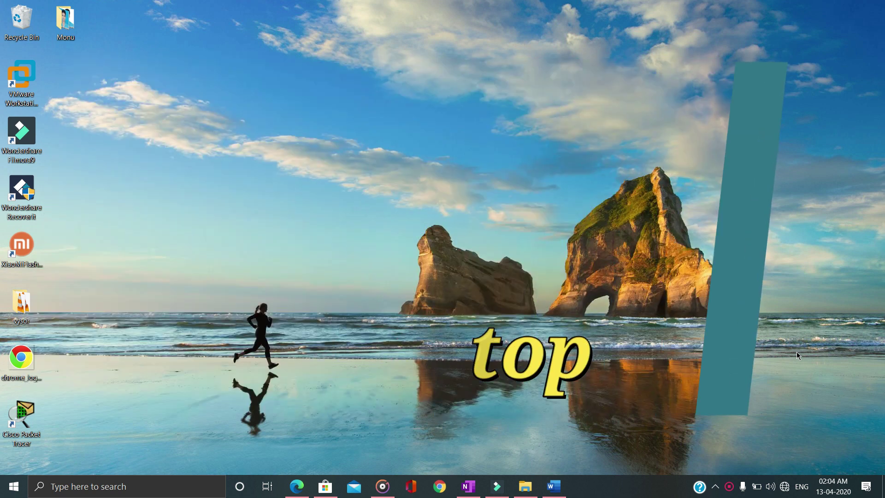
Toggle repeatedly between showing the desktop and restoring all open windows, ending with the windows restored.
{"action": "key", "text": "super+d"}
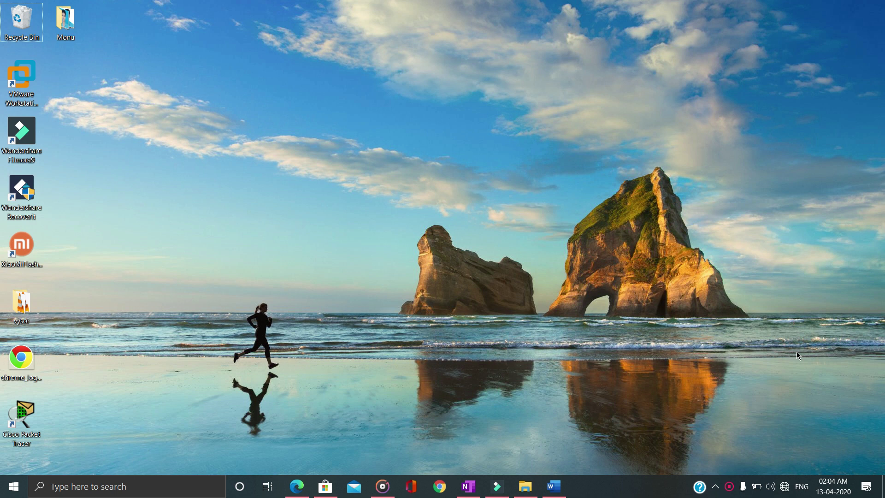
{"action": "left_click", "coordinate": [718, 432]}
{"action": "key", "text": "super+d"}
{"action": "key", "text": "super+d"}
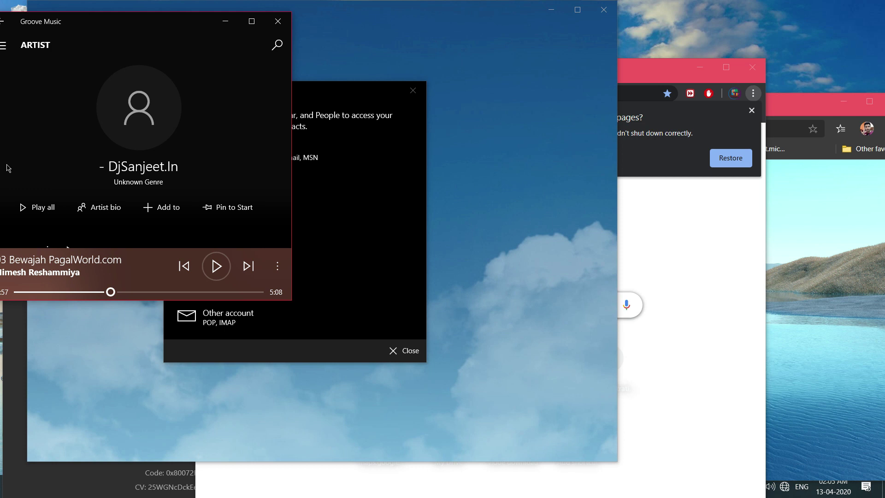
{"action": "key", "text": "super+d"}
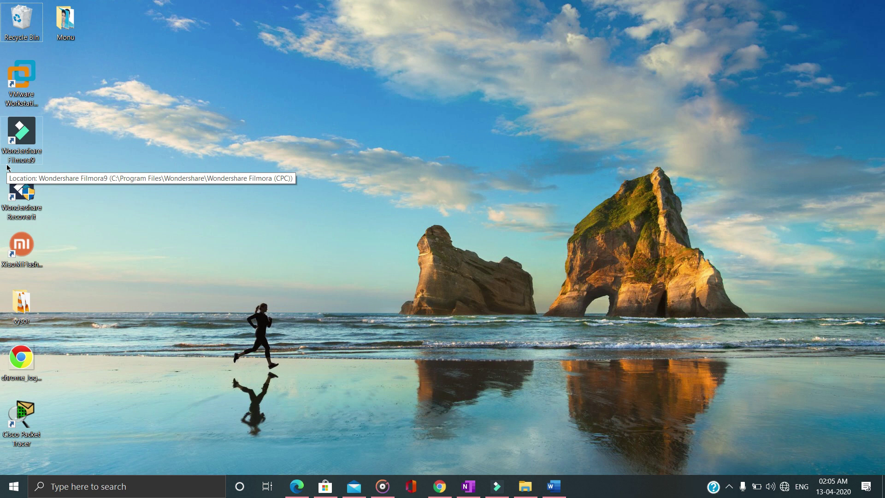
{"action": "key", "text": "super+d"}
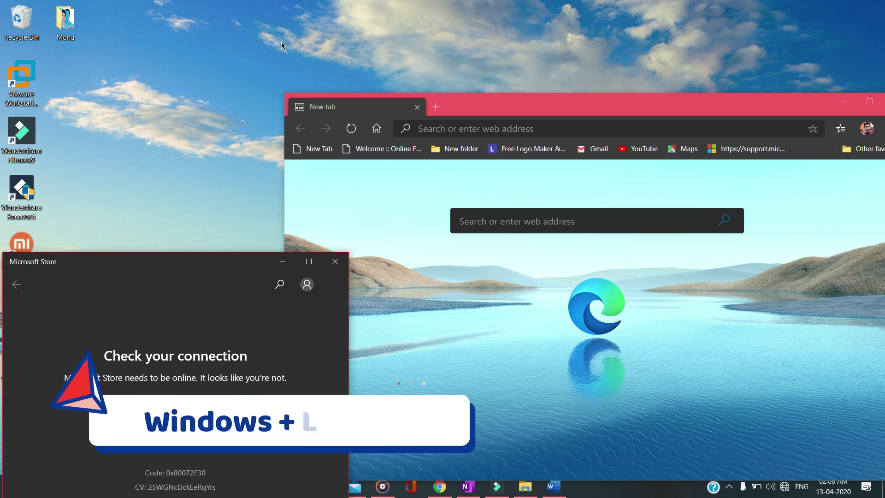
Lock the computer.
{"action": "key", "text": "super+l"}
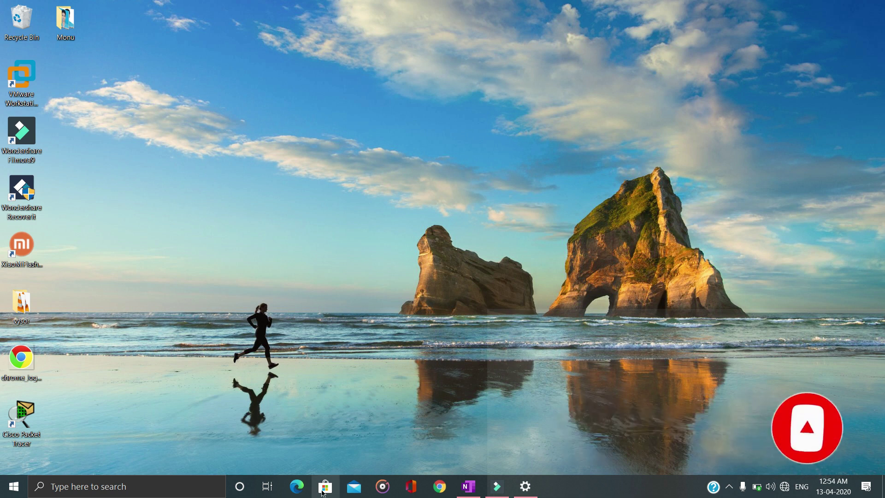
{"action": "left_click", "coordinate": [287, 462]}
{"action": "left_click_drag", "start_coordinate": [313, 479], "coordinate": [524, 479]}
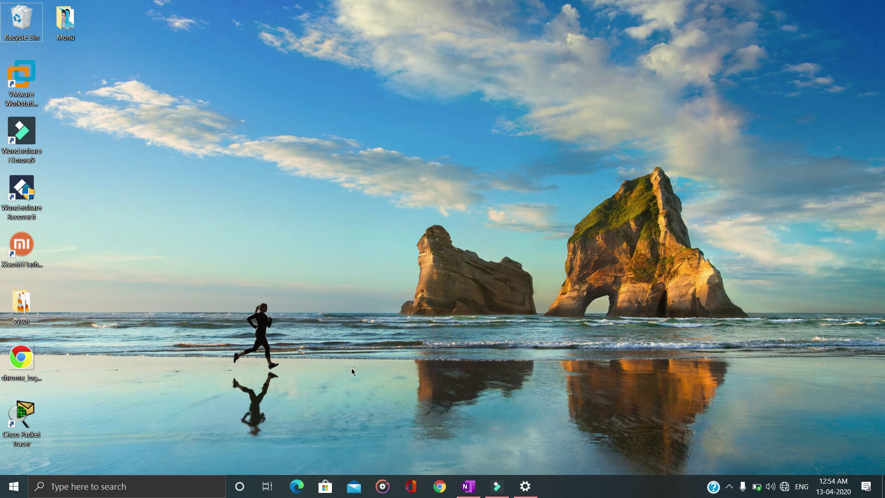
{"action": "left_click_drag", "start_coordinate": [285, 468], "coordinate": [523, 486]}
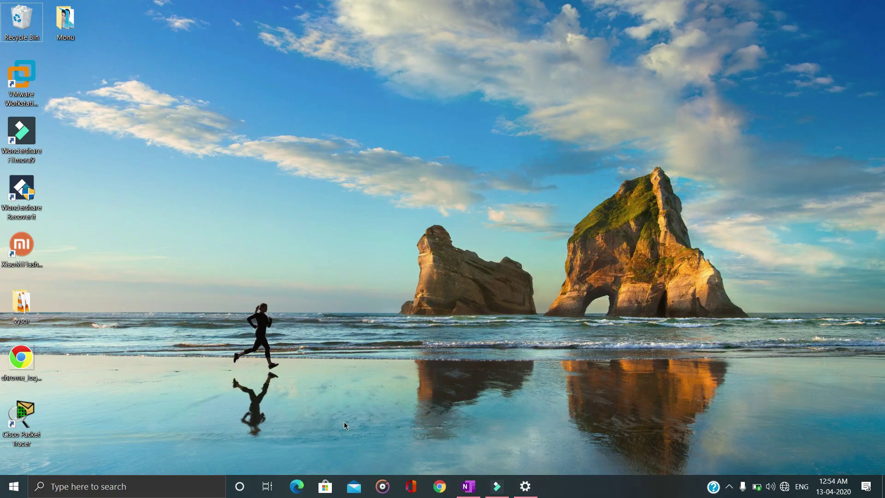